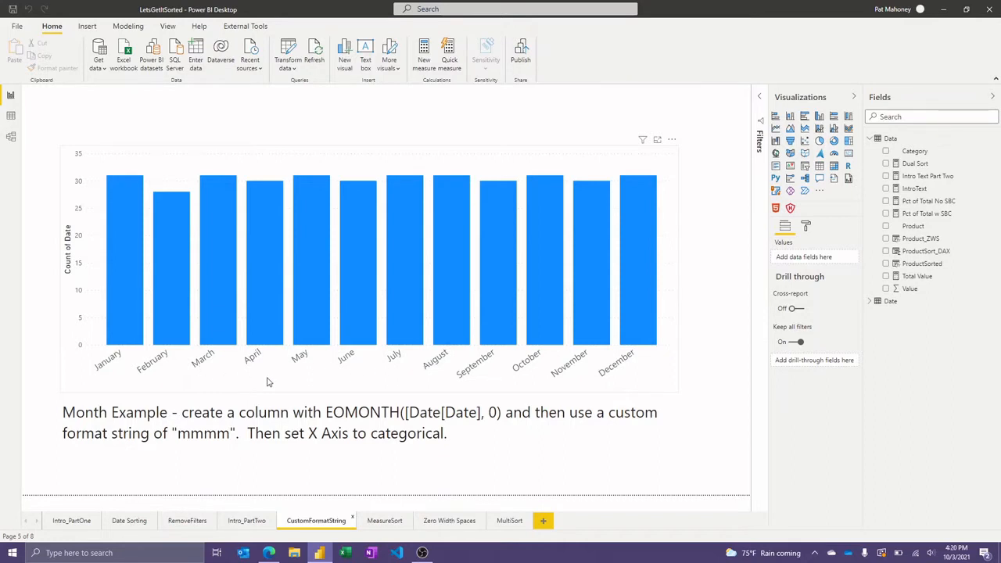
# Examine the DAX formula of the Date_CFS column in the Date table's data view.
pyautogui.click(320, 380)
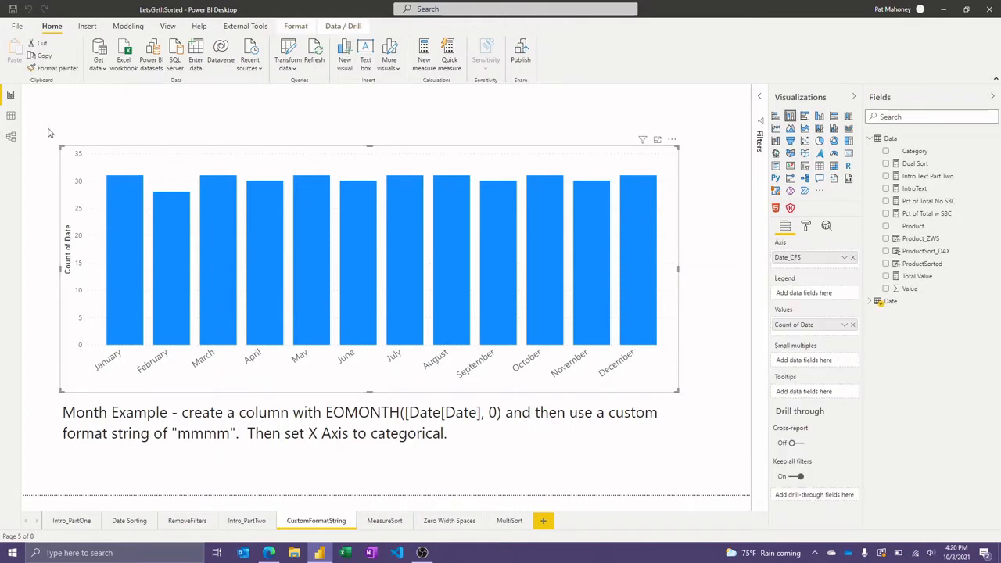
pyautogui.click(10, 115)
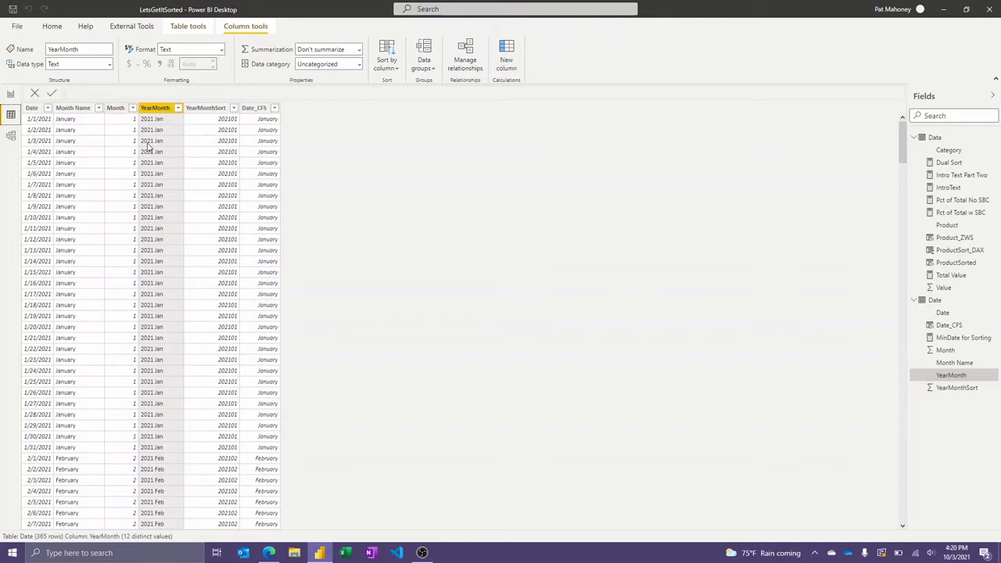
pyautogui.click(259, 126)
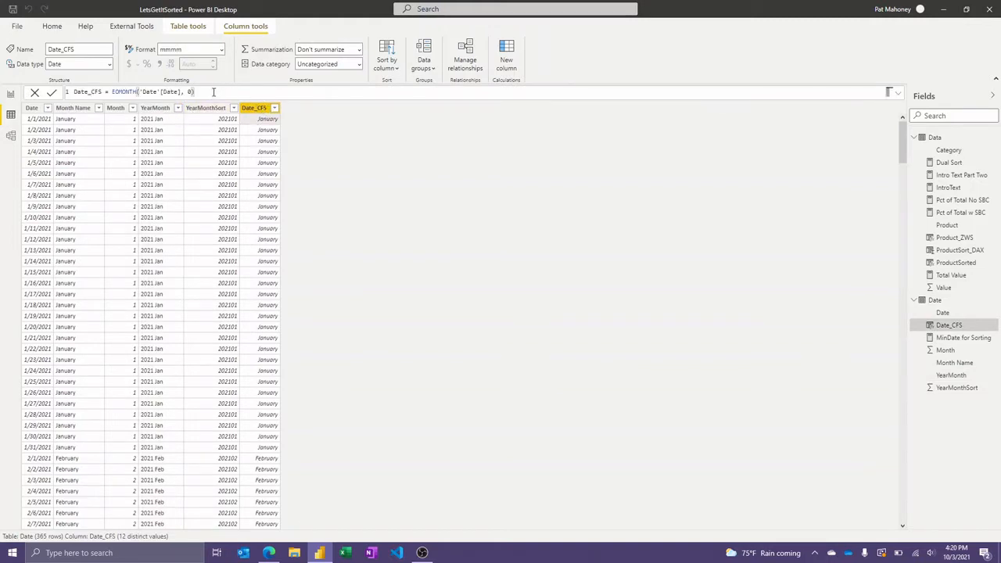
pyautogui.keyDown('ctrl'); pyautogui.scroll(3, 213, 92); pyautogui.keyUp('ctrl')
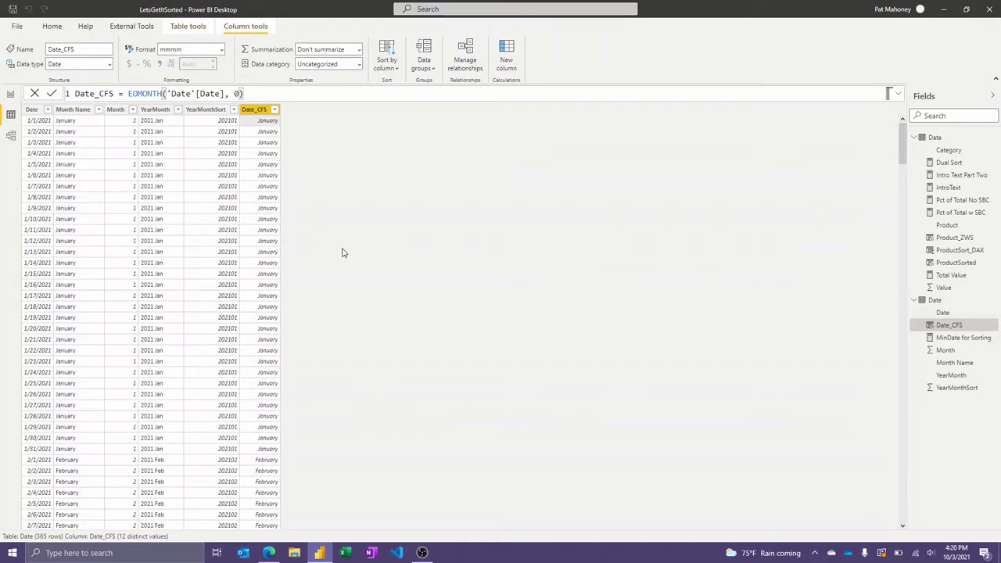
# Inspect the custom date format string of the Date_CFS column in the model view.
pyautogui.click(11, 138)
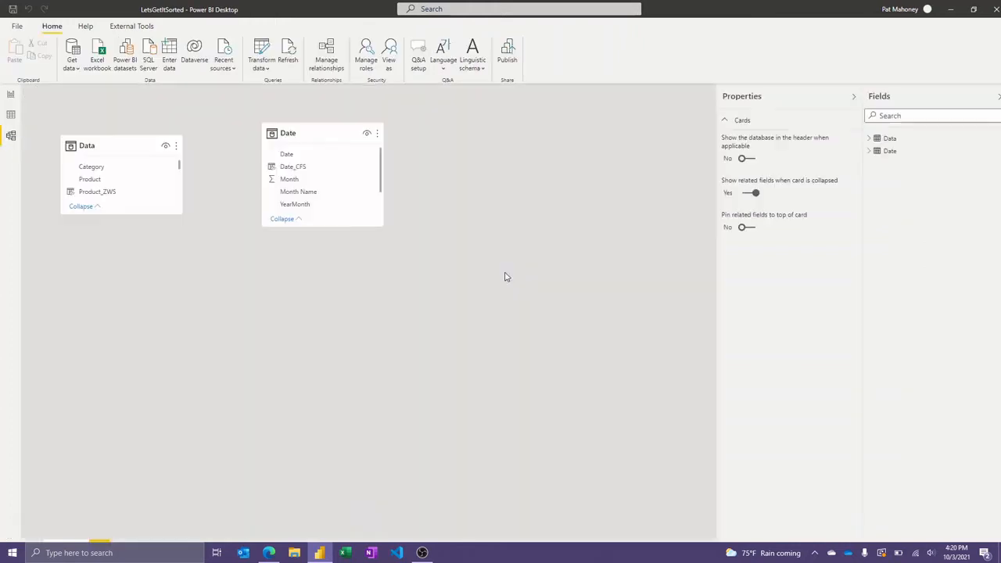
pyautogui.click(304, 171)
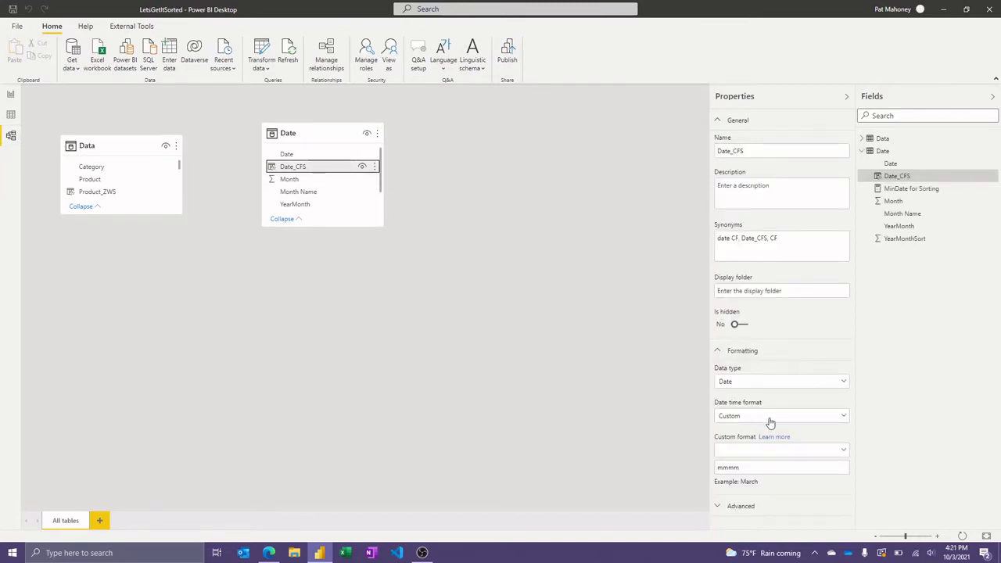
pyautogui.click(751, 468)
pyautogui.doubleClick(743, 468)
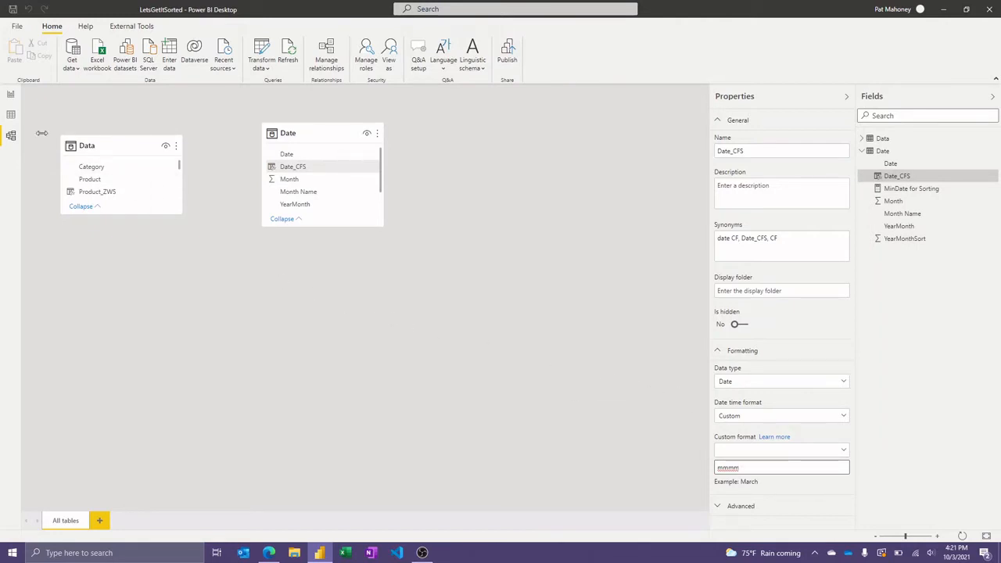
# Review the Date_CFS values across the January and February rows of the Date table in the data view.
pyautogui.click(11, 116)
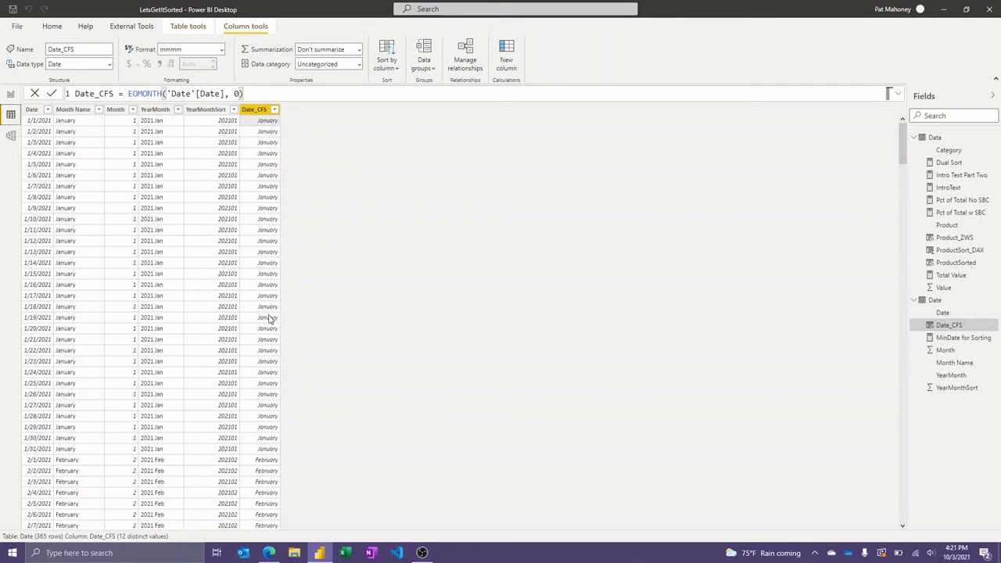
pyautogui.scroll(-3, 268, 320)
pyautogui.scroll(-4, 287, 402)
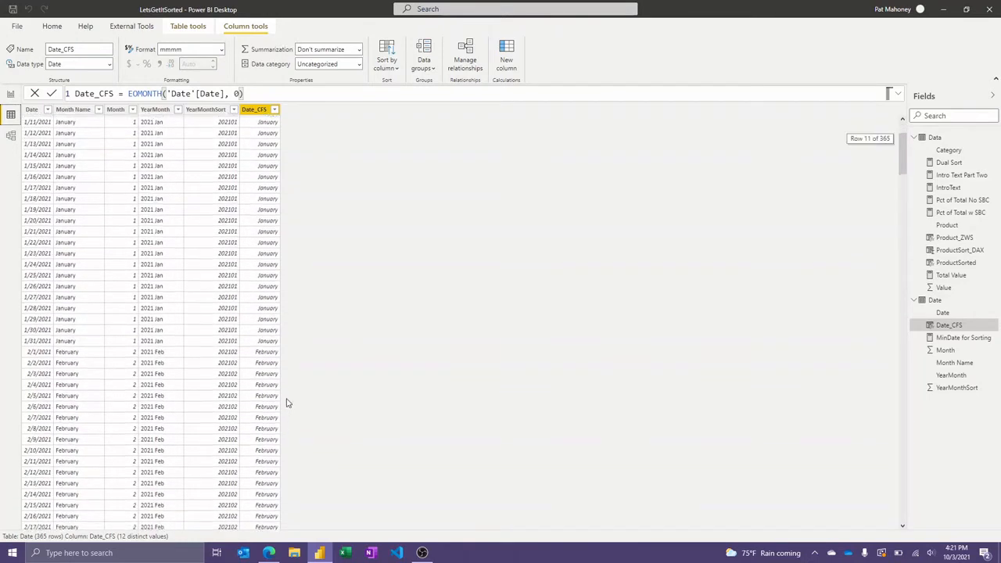
pyautogui.scroll(6, 268, 324)
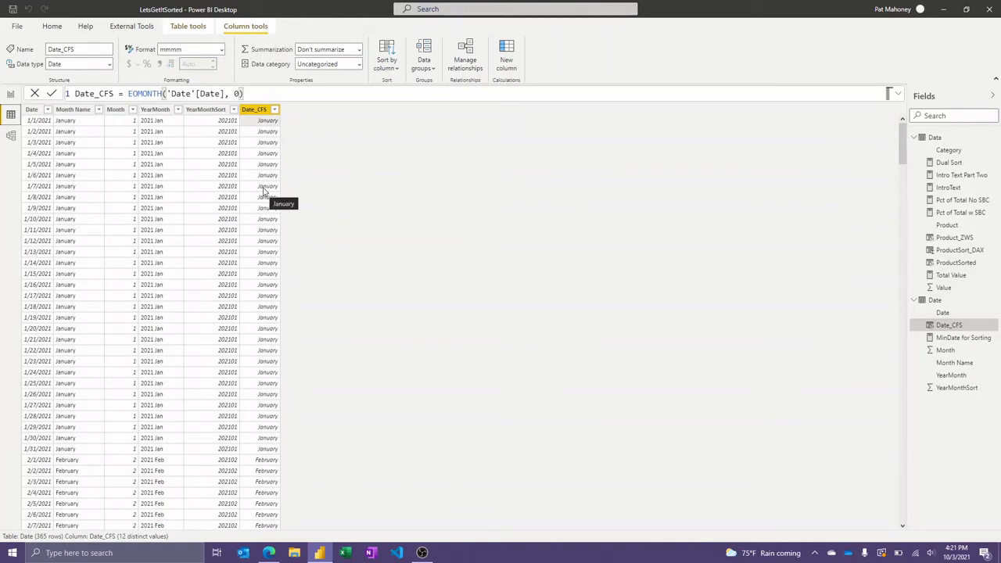
# Select the month chart on the MeasureSort report page and examine the formula of the MinDate for Sorting measure.
pyautogui.click(10, 95)
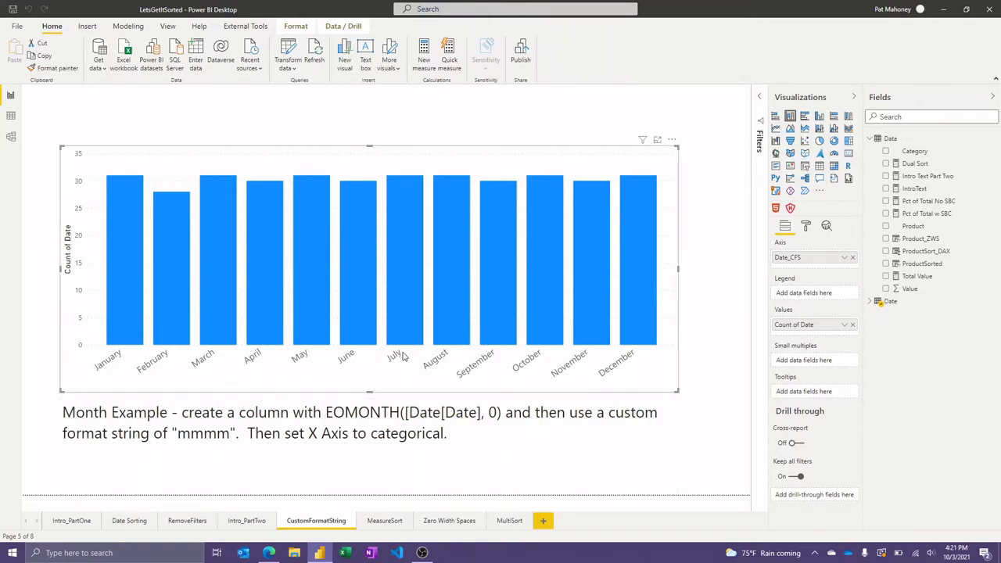
pyautogui.click(384, 521)
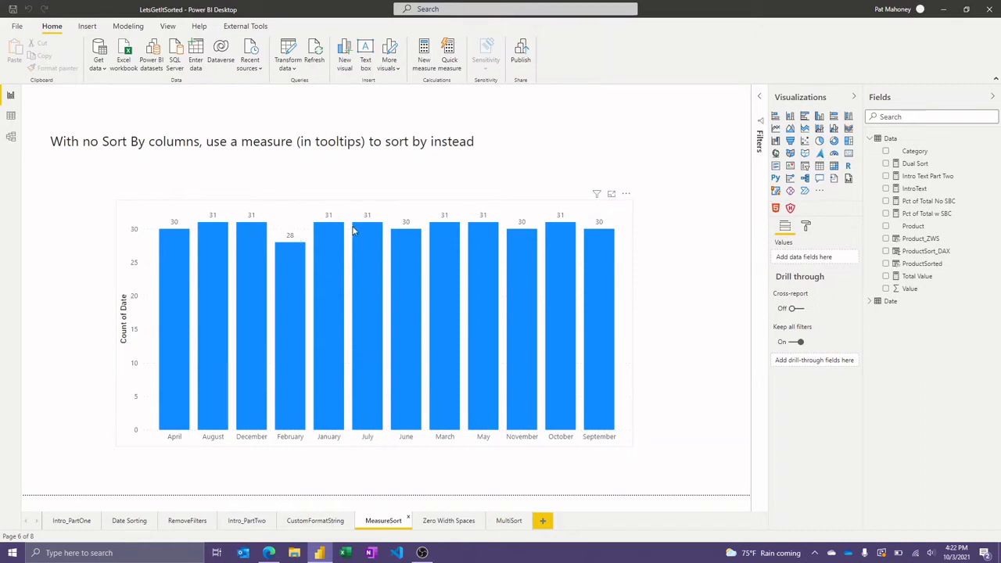
pyautogui.moveTo(330, 233)
pyautogui.click(357, 209)
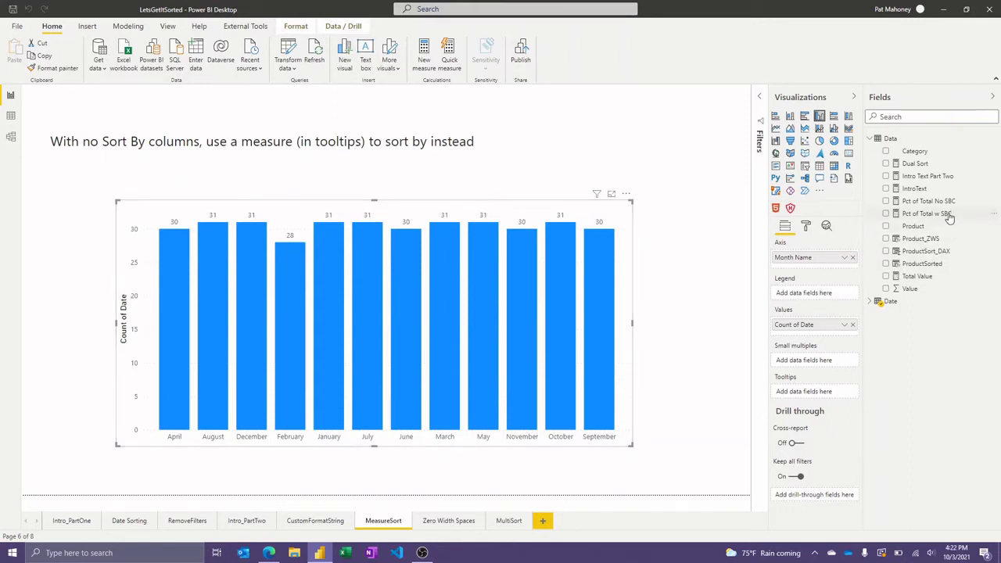
pyautogui.click(872, 303)
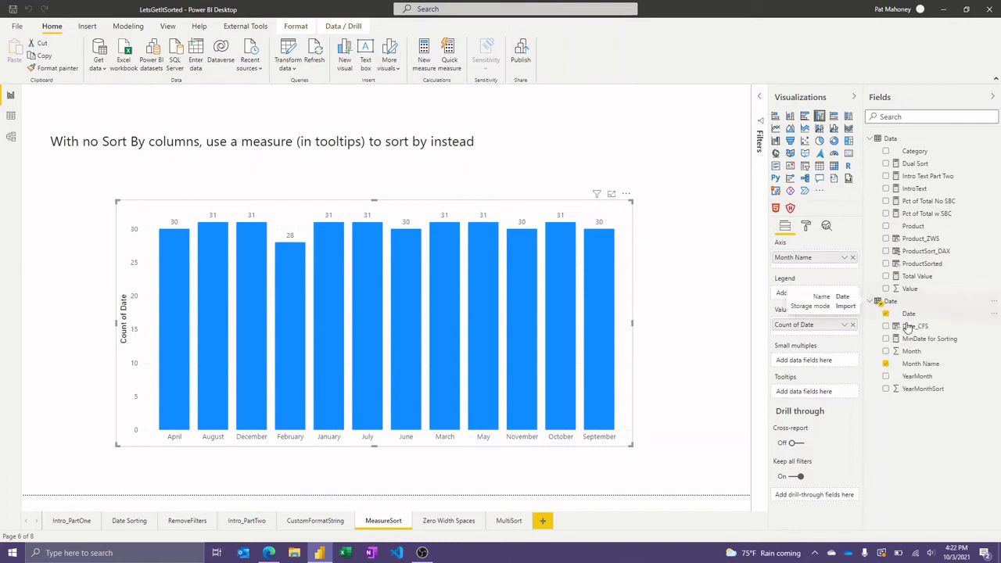
pyautogui.click(920, 342)
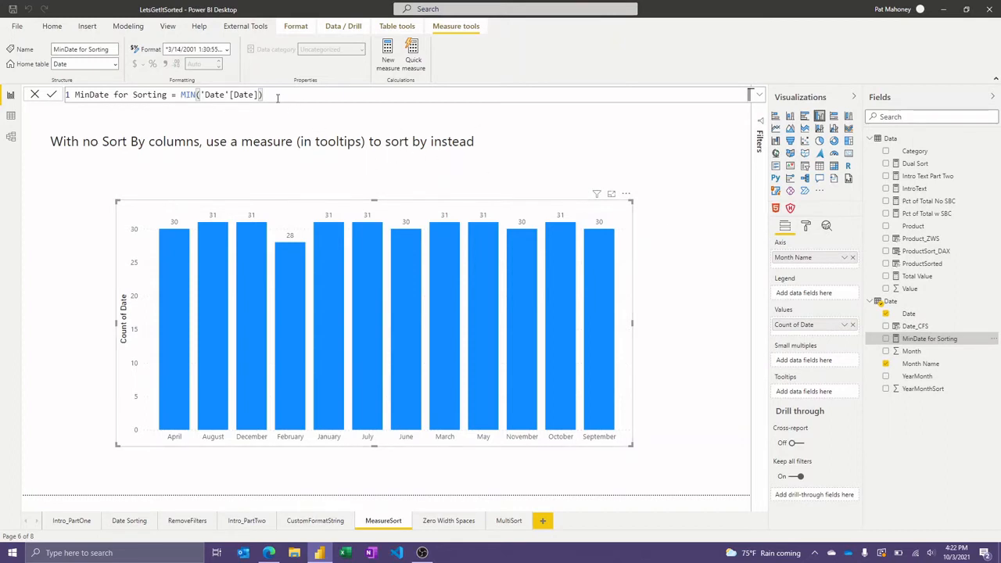
pyautogui.scroll(3, 277, 98)
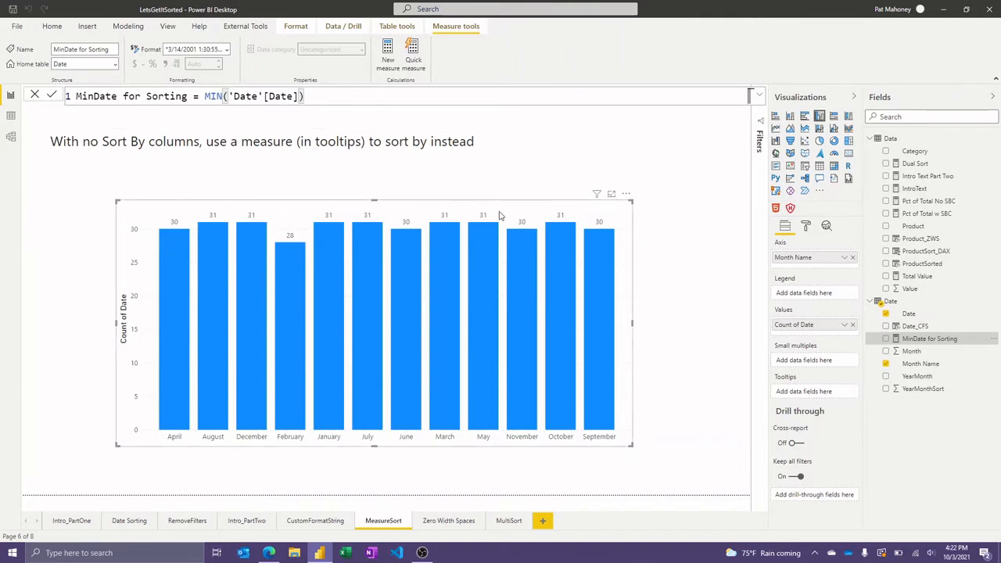
# Add the MinDate for Sorting measure to the month chart's tooltips and sort the chart by that measure.
pyautogui.moveTo(910, 345); pyautogui.dragTo(814, 399)
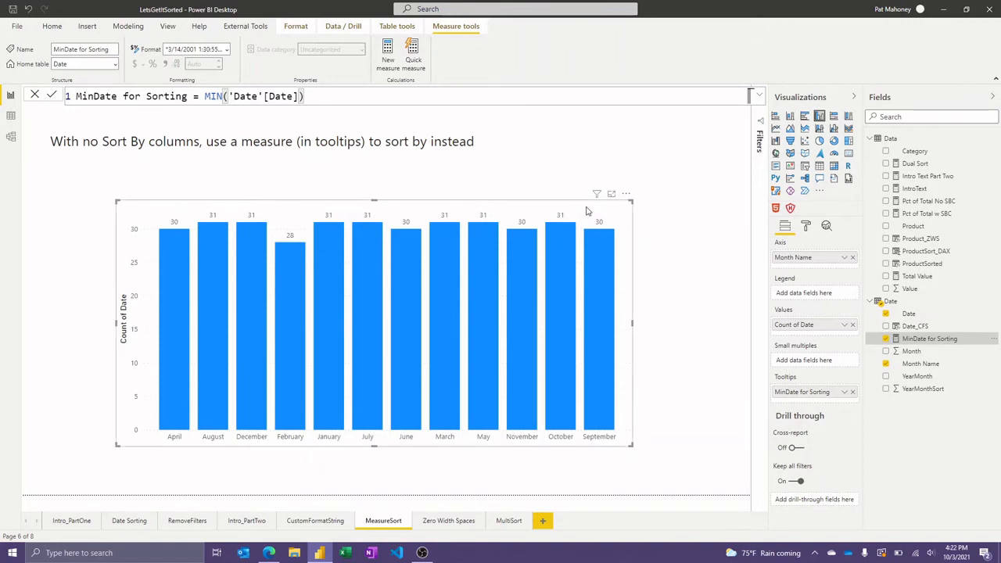
pyautogui.click(627, 195)
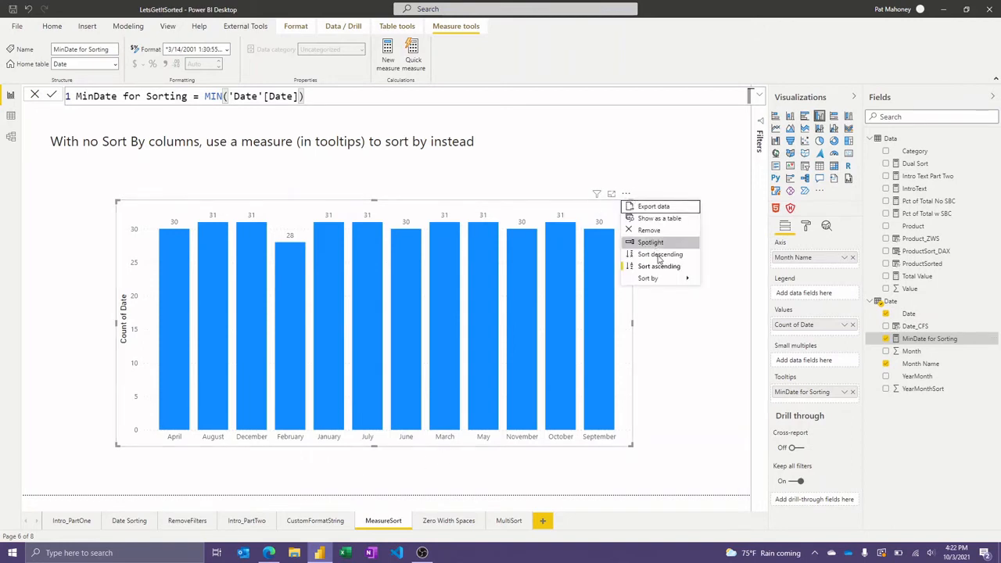
pyautogui.moveTo(662, 279)
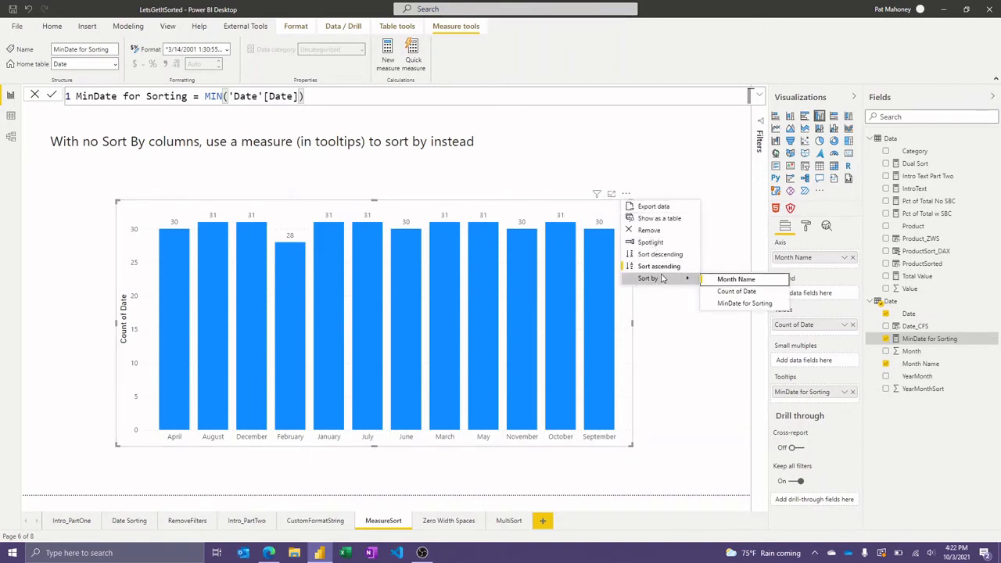
pyautogui.click(737, 304)
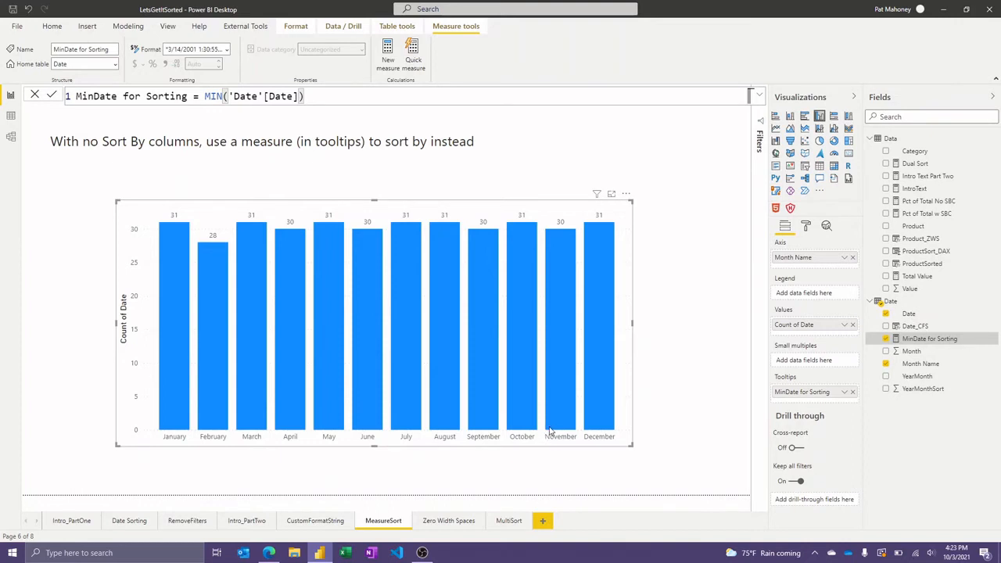
pyautogui.moveTo(550, 430)
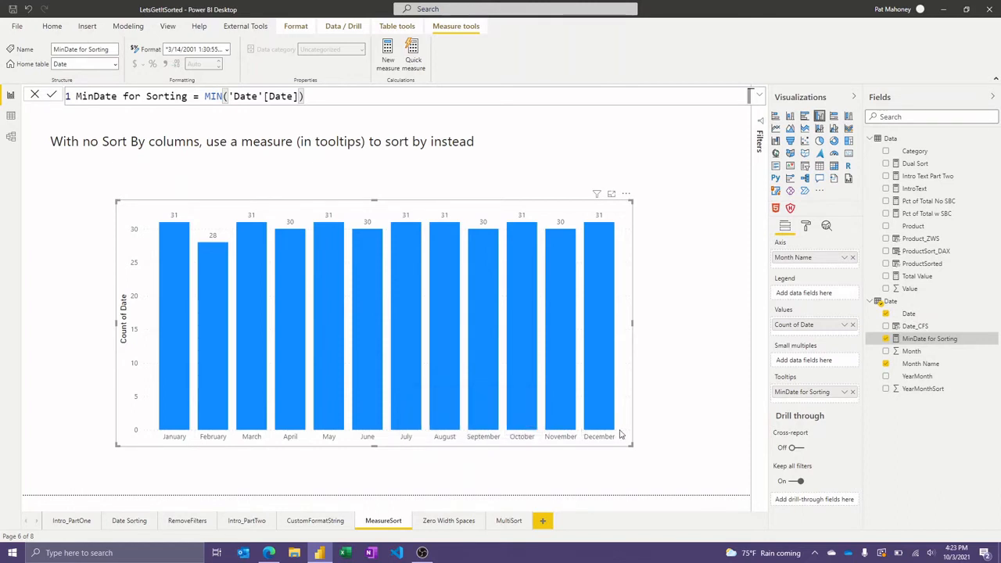
# Visit the Zero Width Spaces page and examine the Product_ZWS column's DAX formula in the data view.
pyautogui.click(445, 522)
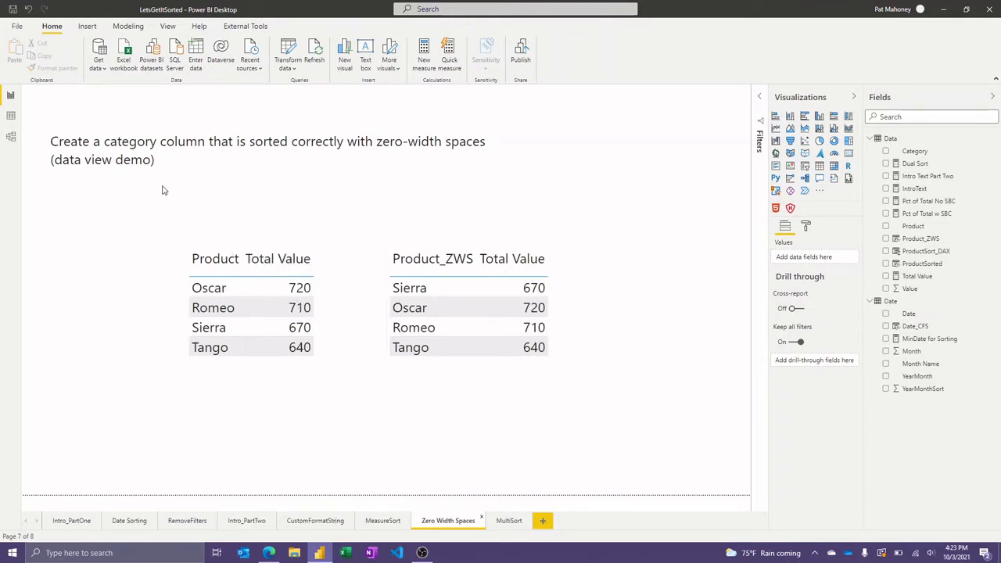
pyautogui.click(11, 117)
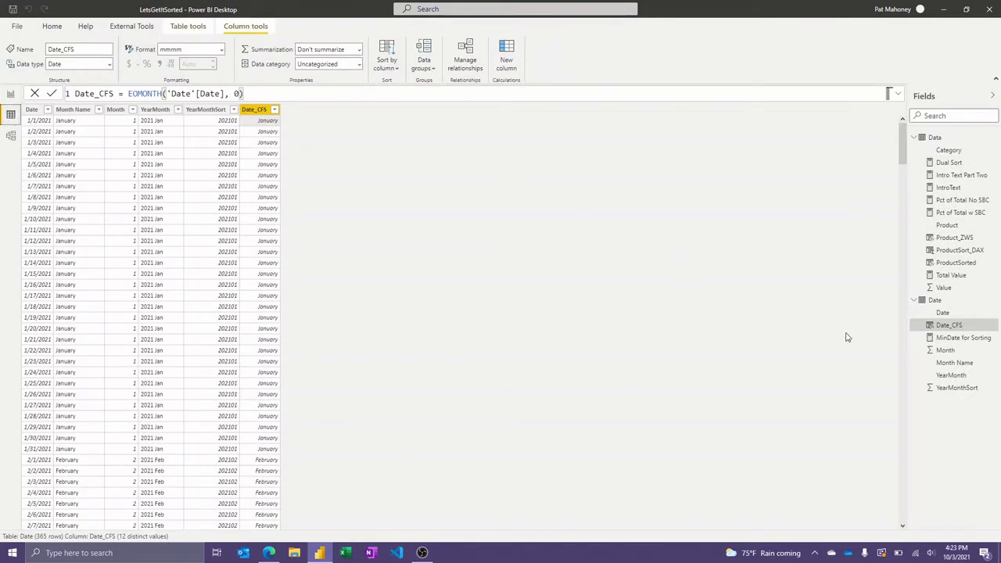
pyautogui.click(915, 302)
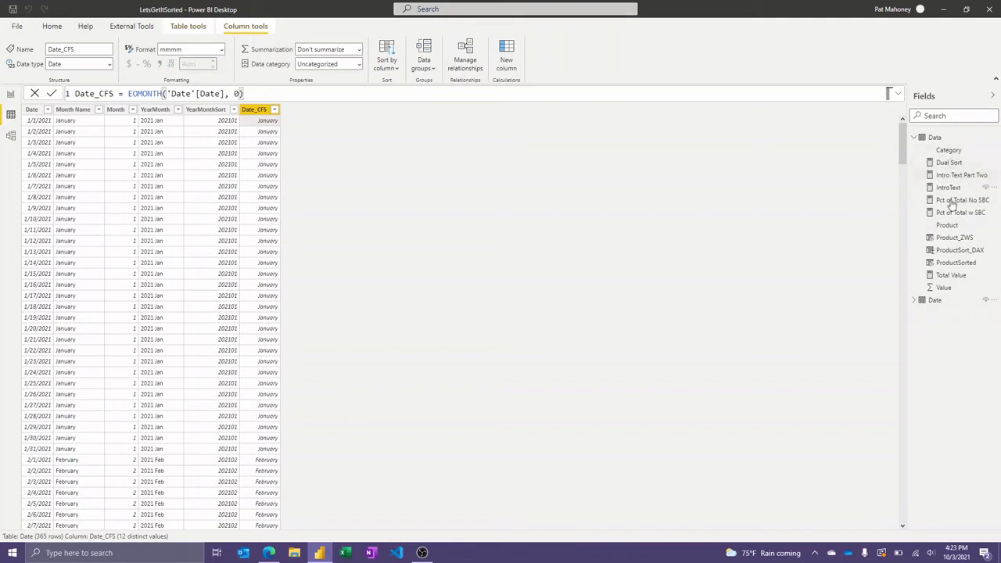
pyautogui.click(956, 238)
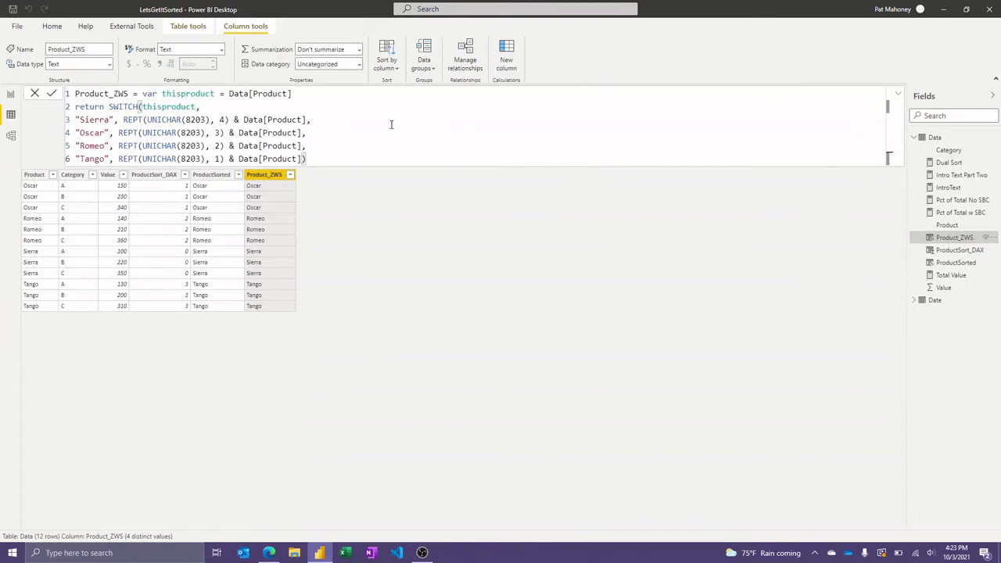
pyautogui.keyDown('ctrl'); pyautogui.scroll(3, 365, 127); pyautogui.keyUp('ctrl')
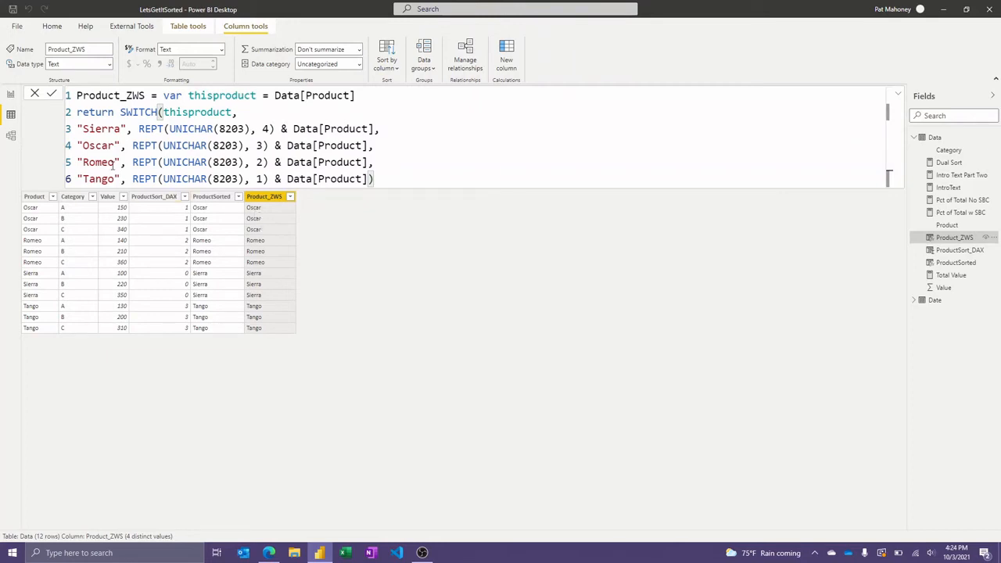
# On the MultiSort report page, add Value descending as a secondary sort to the table already sorted by Product_ZWS.
pyautogui.click(10, 96)
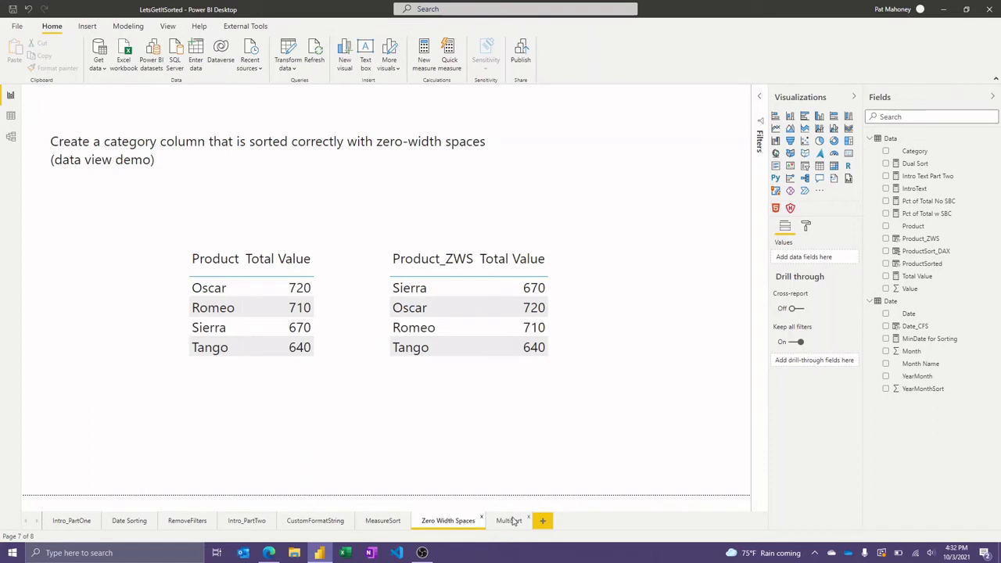
pyautogui.click(510, 521)
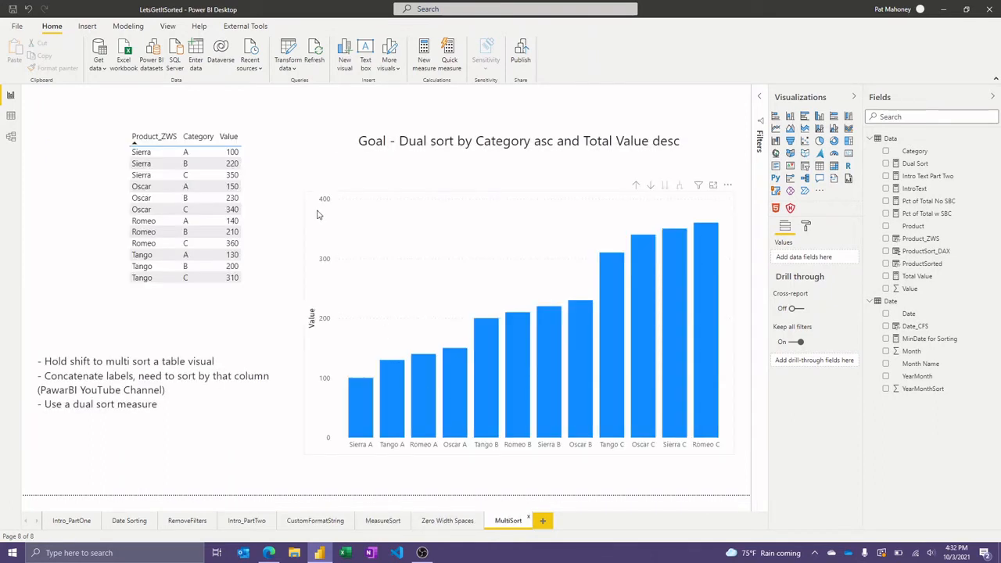
pyautogui.click(250, 152)
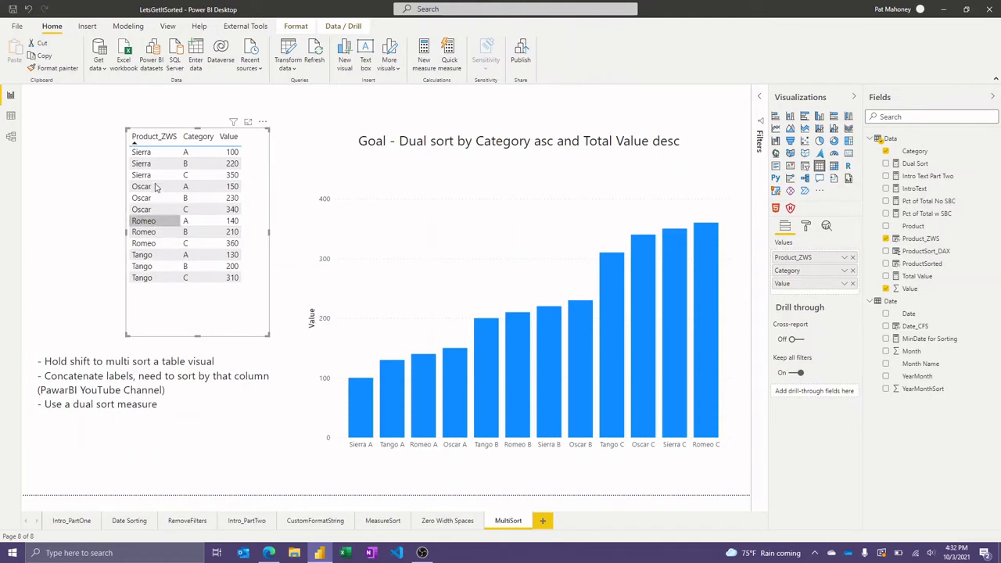
pyautogui.keyDown('shift'); pyautogui.click(229, 137); pyautogui.keyUp('shift')
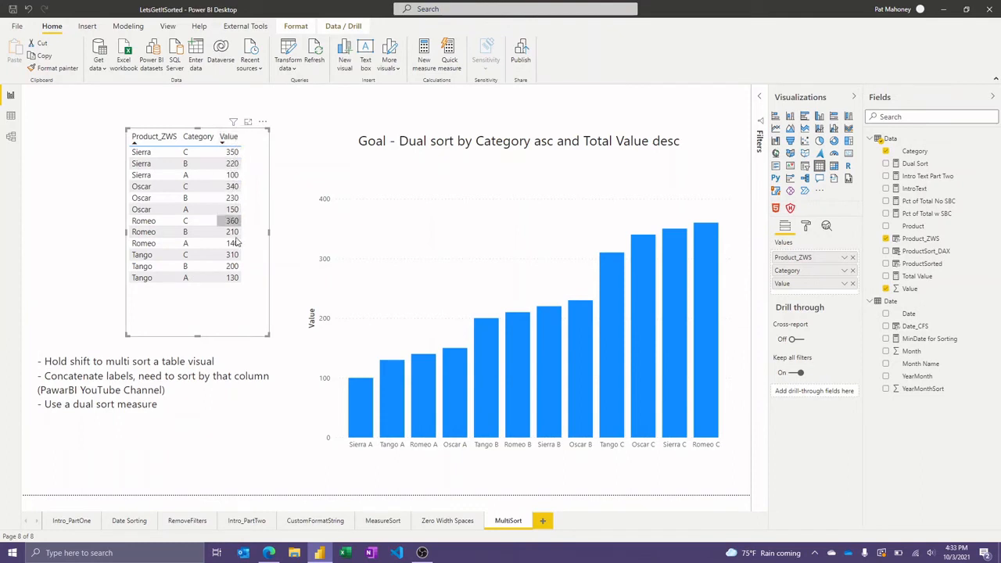
pyautogui.moveTo(236, 245)
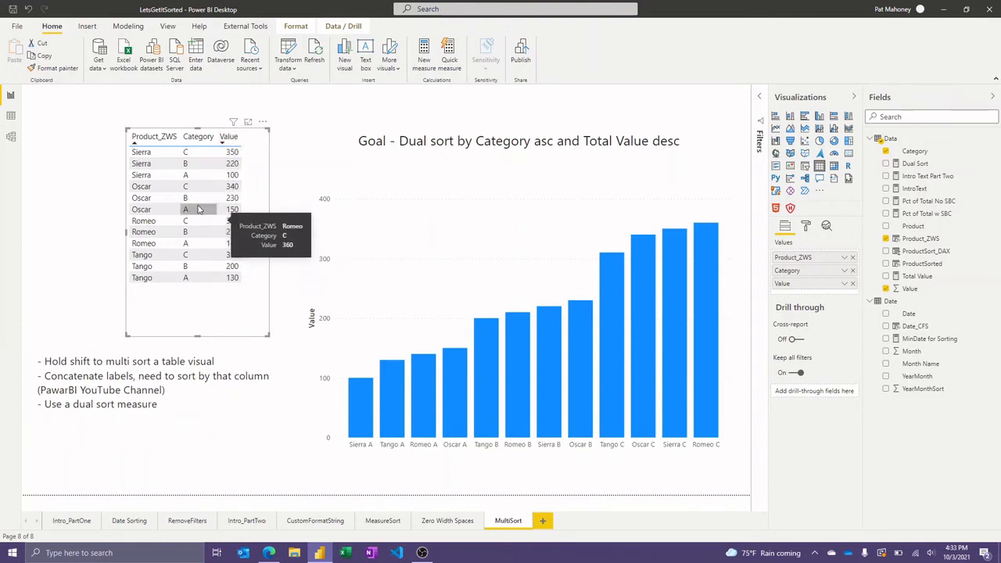
pyautogui.moveTo(178, 205)
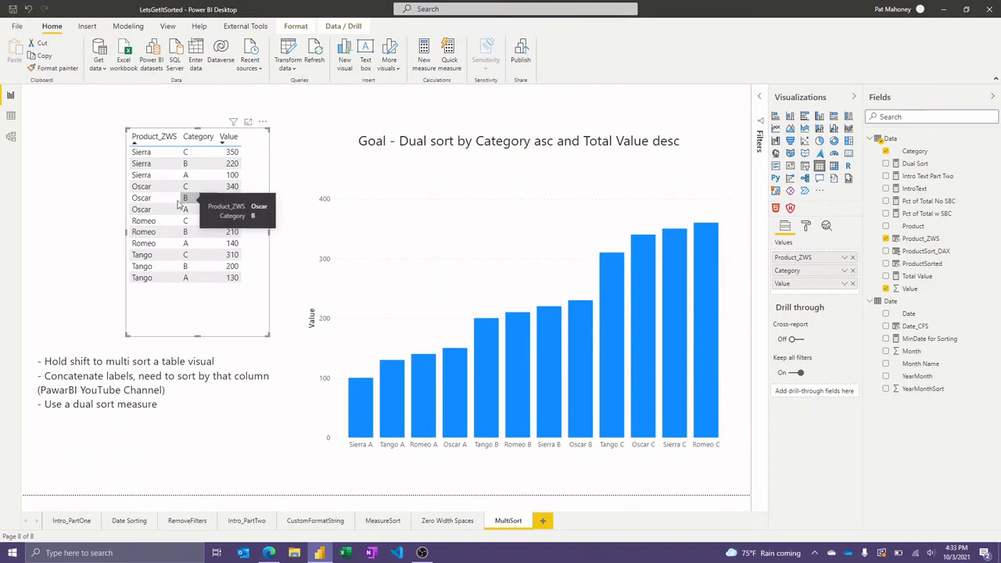
pyautogui.click(100, 223)
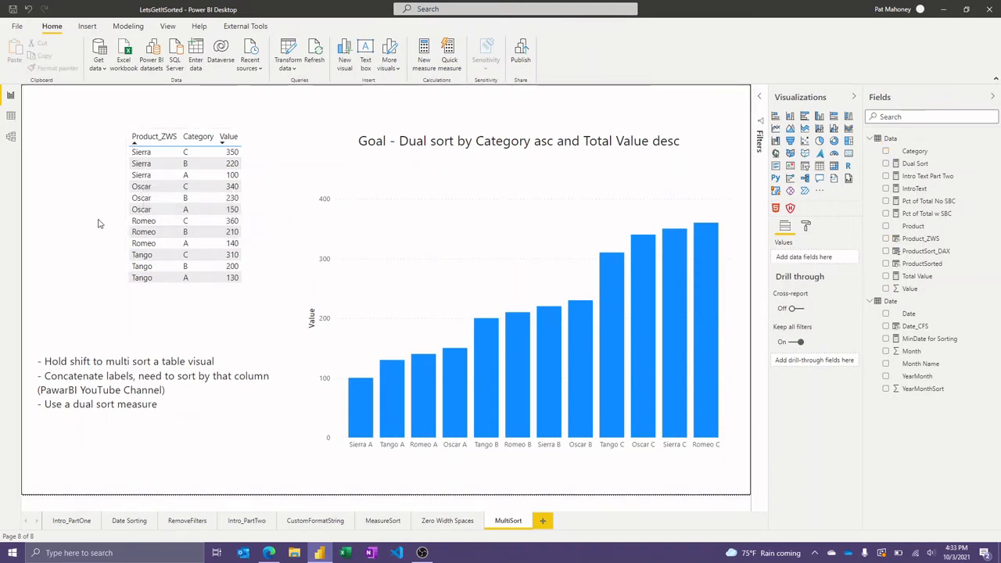
# Examine the column chart's X axis Concatenate labels option and sort the chart by Product_ZWS Category.
pyautogui.click(470, 208)
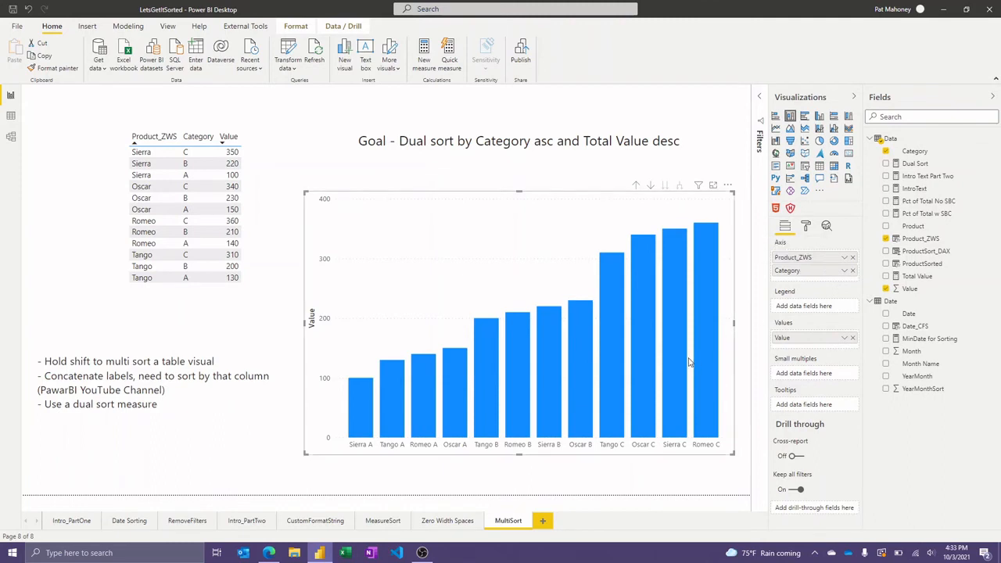
pyautogui.click(806, 226)
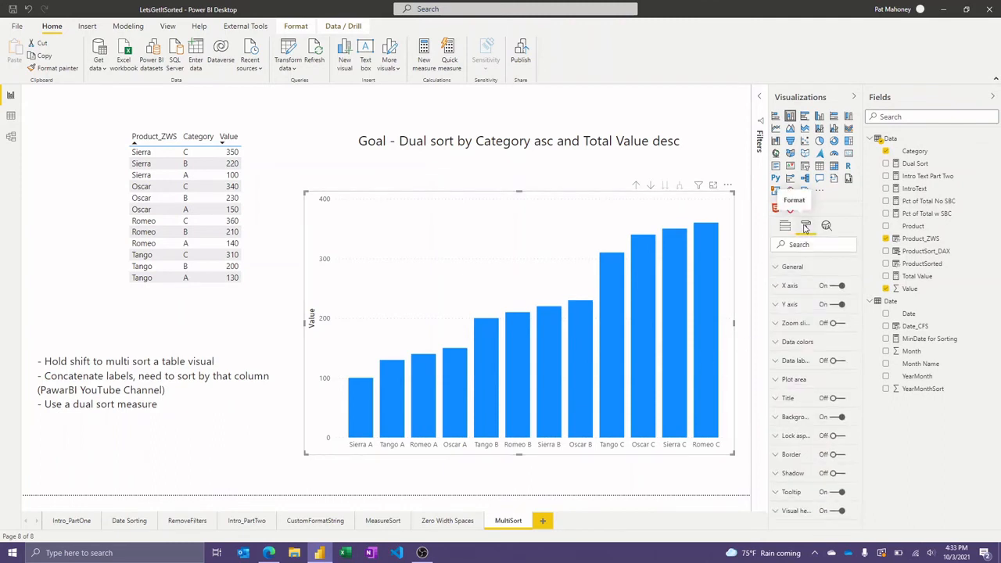
pyautogui.click(792, 287)
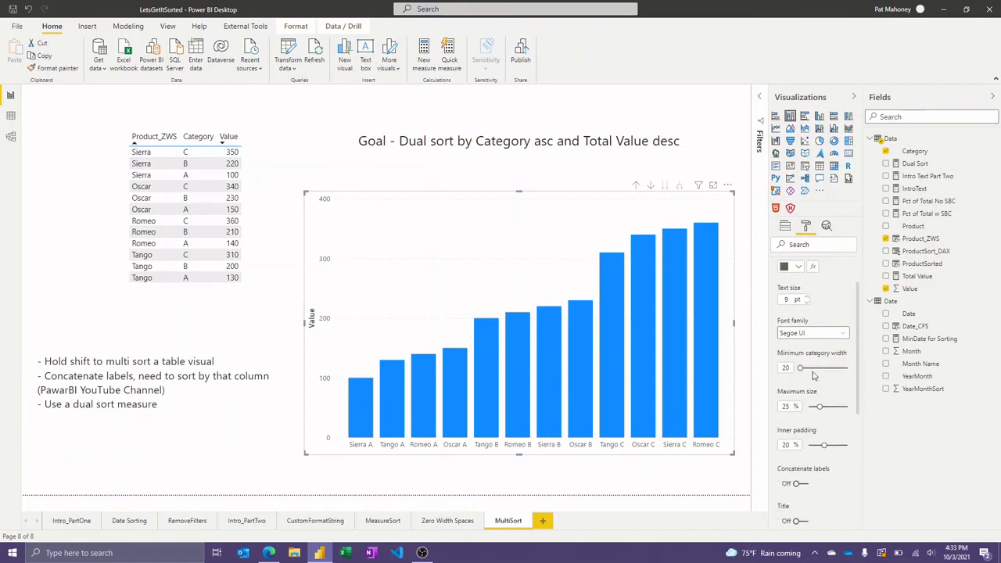
pyautogui.scroll(-4, 814, 373)
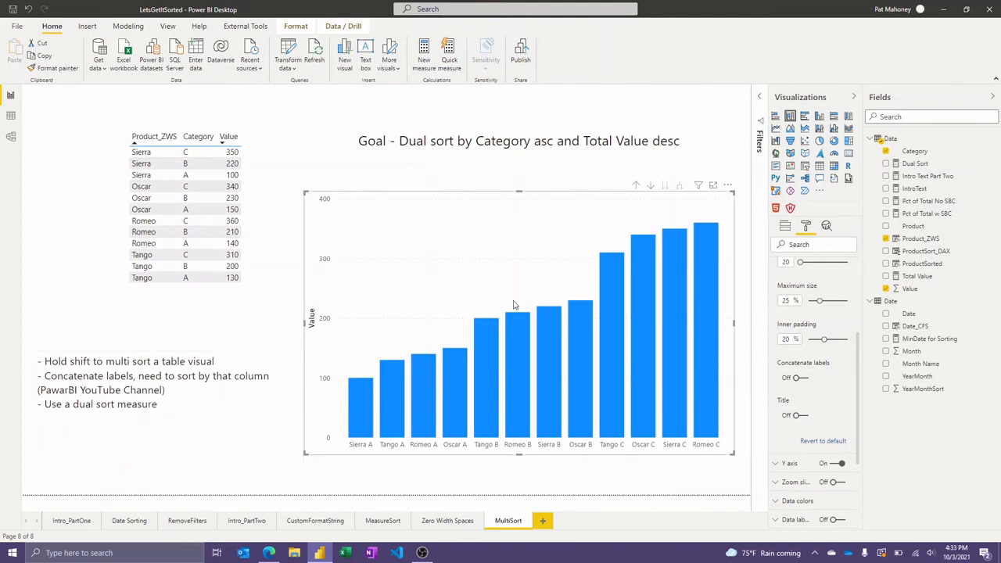
pyautogui.click(728, 186)
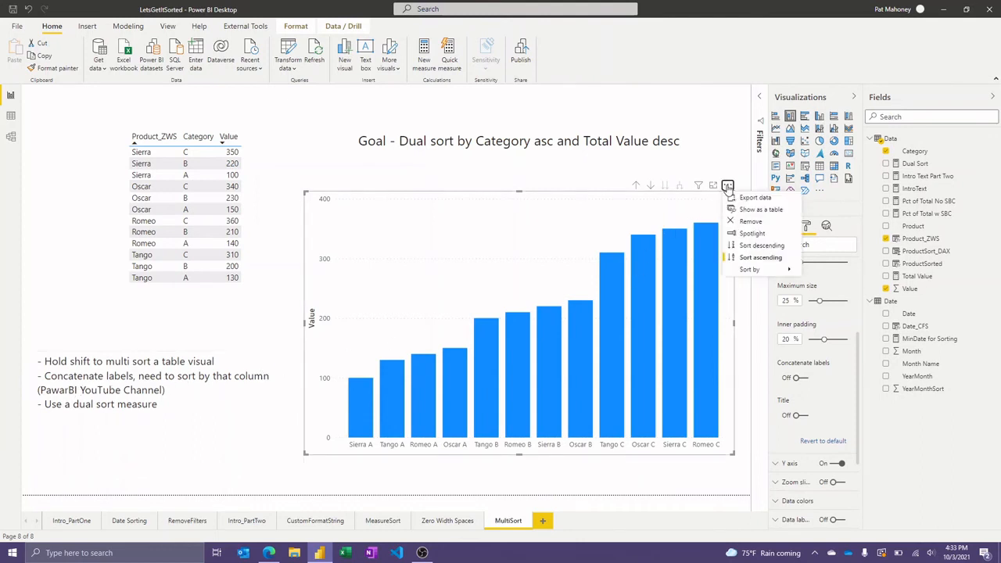
pyautogui.moveTo(765, 271)
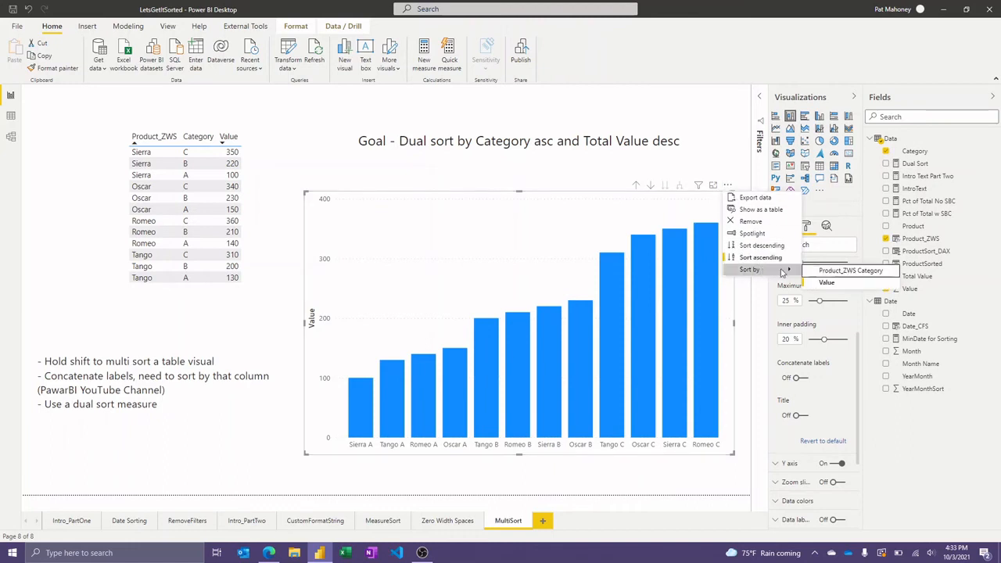
pyautogui.click(824, 272)
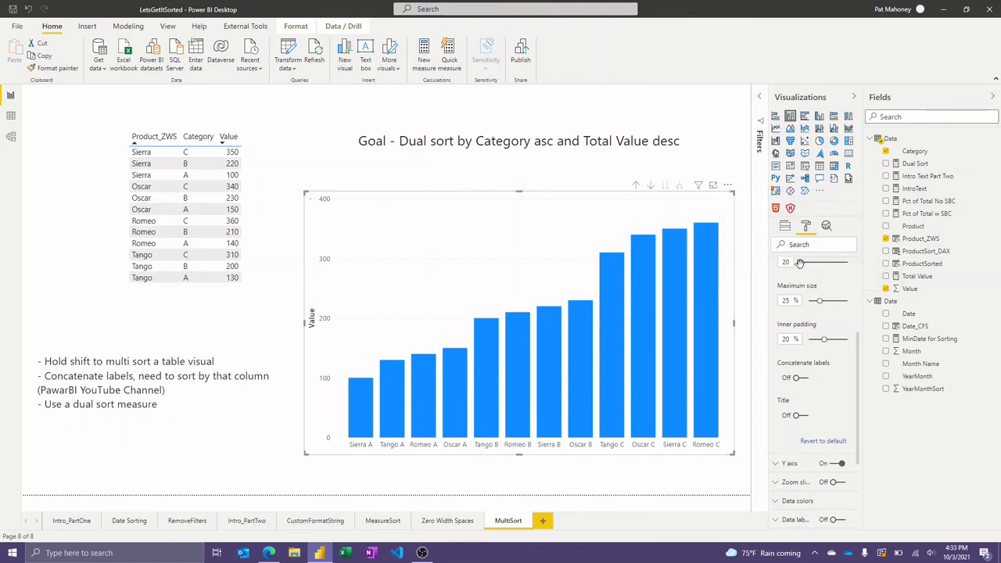
pyautogui.click(785, 226)
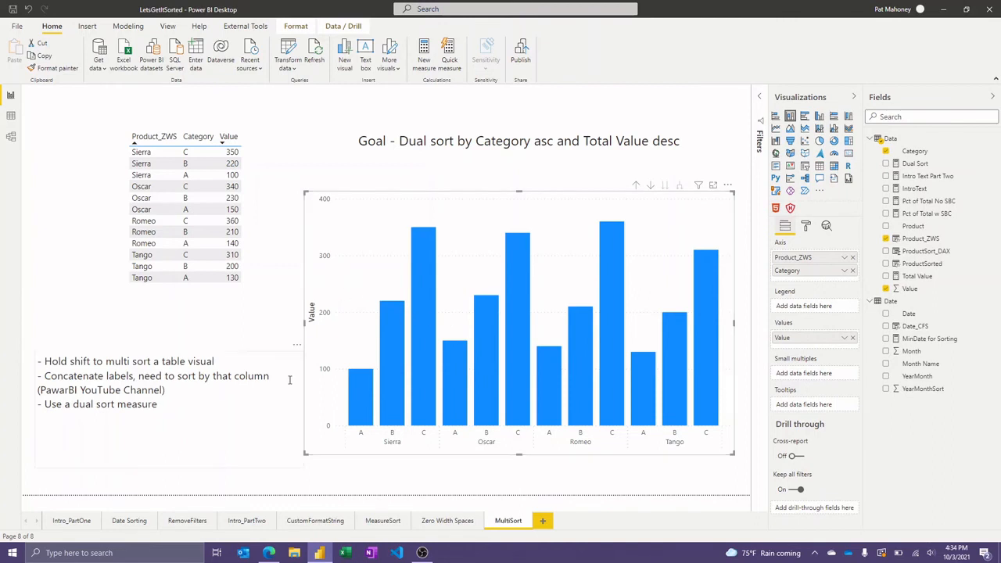
# Examine the DAX formula of the Dual Sort measure in the Data table.
pyautogui.click(185, 404)
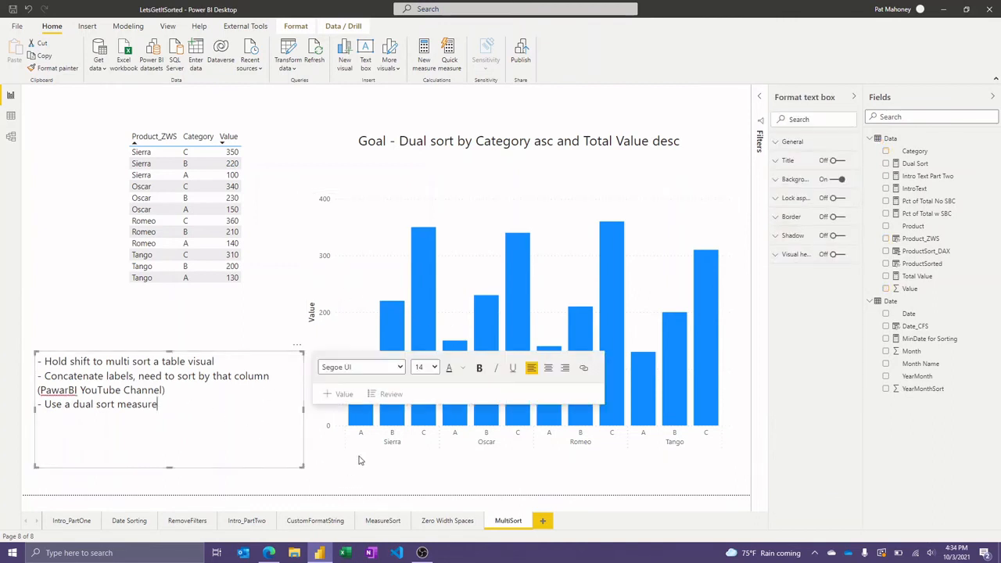
pyautogui.click(482, 437)
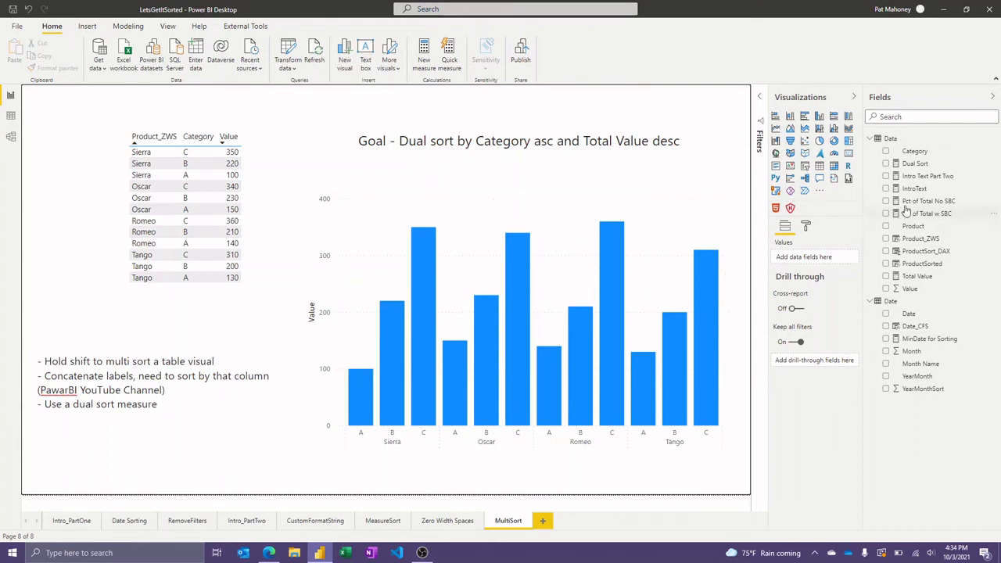
pyautogui.click(915, 164)
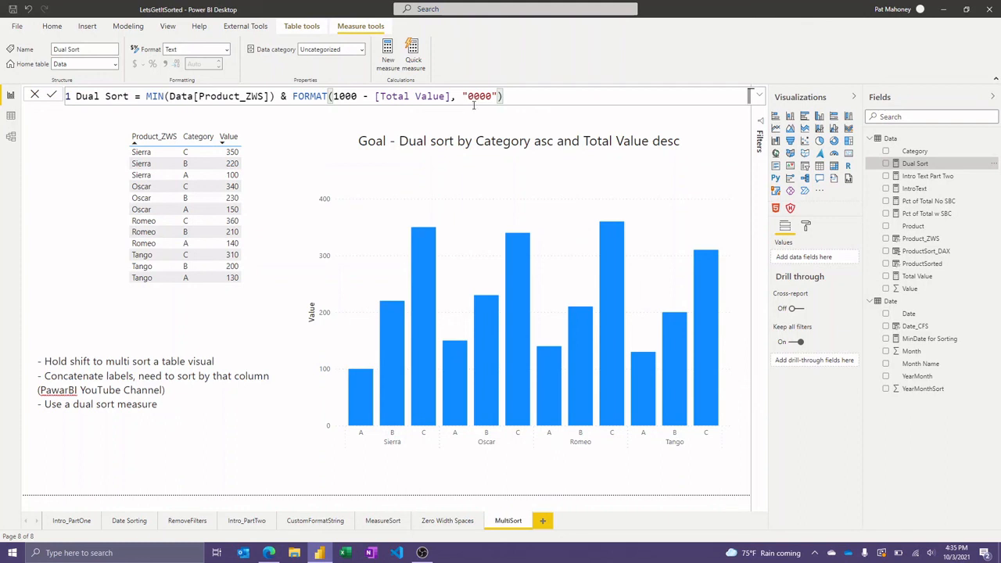
# Add the Dual Sort measure to the column chart's tooltips and sort the chart by that measure.
pyautogui.click(572, 218)
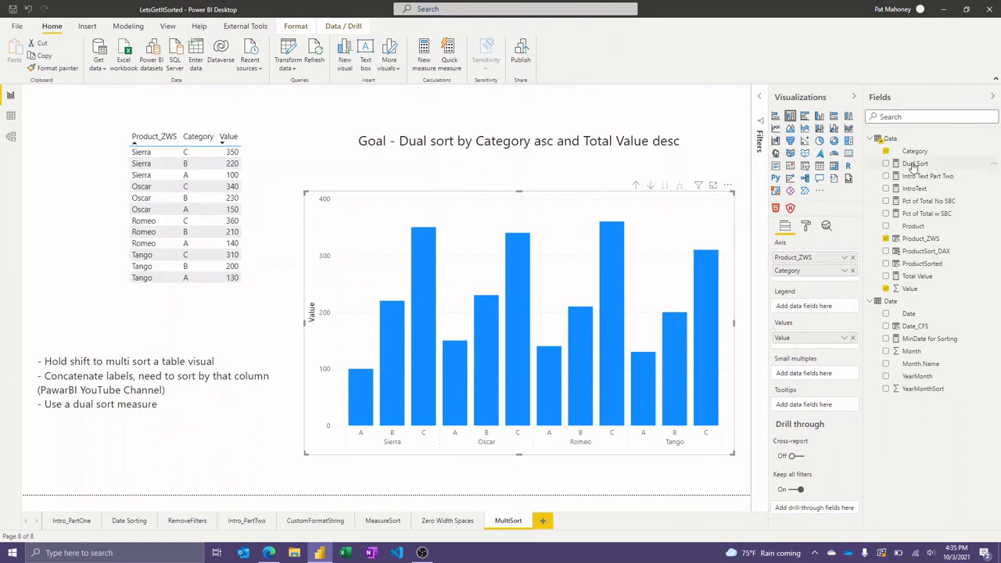
pyautogui.moveTo(911, 164); pyautogui.dragTo(814, 406)
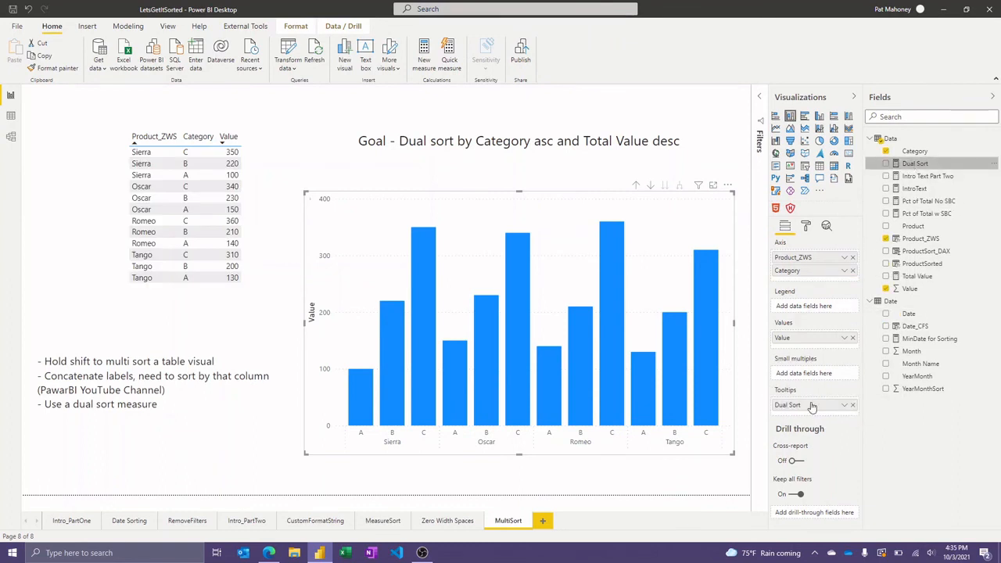
pyautogui.click(730, 188)
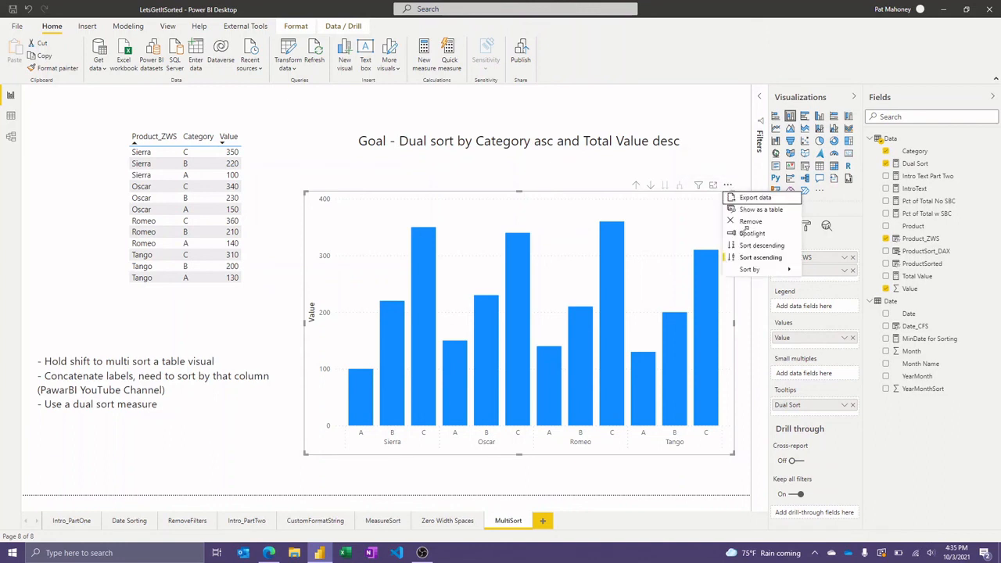
pyautogui.moveTo(756, 273)
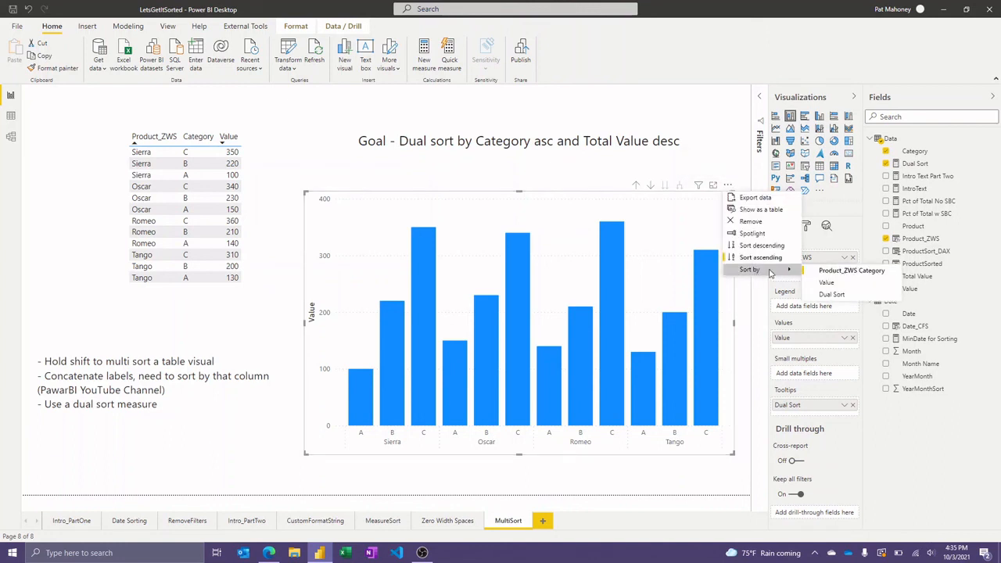
pyautogui.click(831, 295)
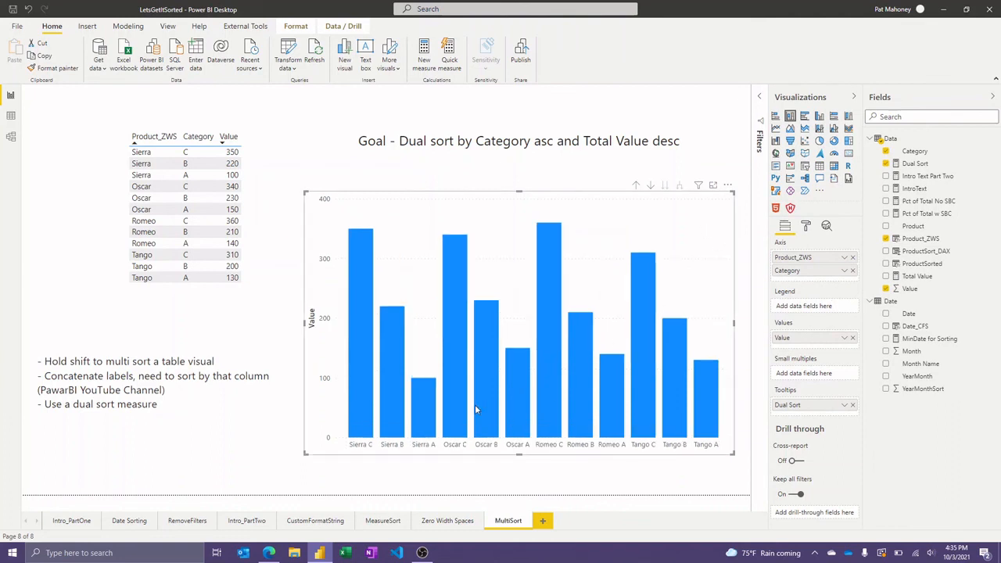
pyautogui.moveTo(484, 384)
pyautogui.moveTo(640, 375)
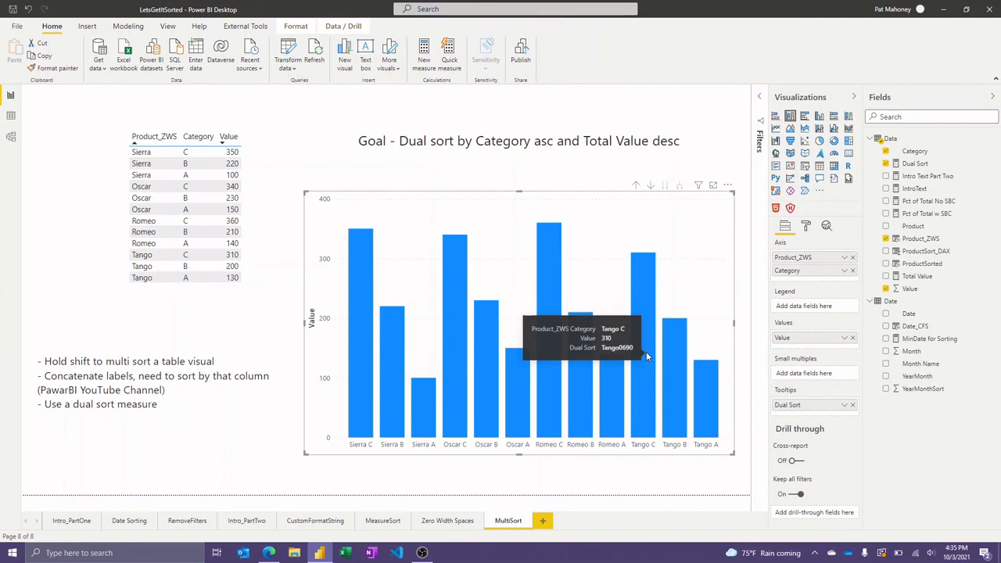
# Open the Intro_PartTwo report page.
pyautogui.click(246, 521)
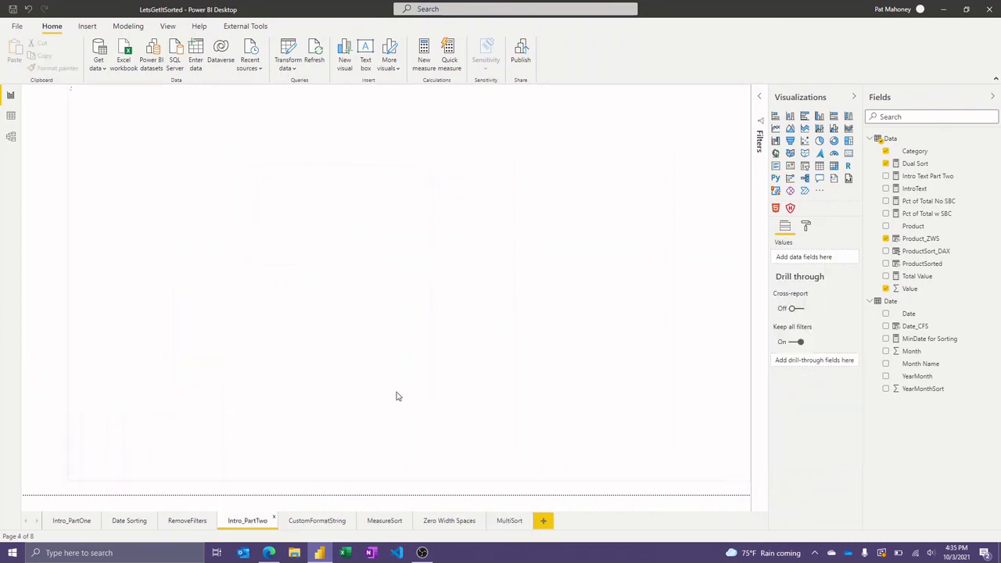